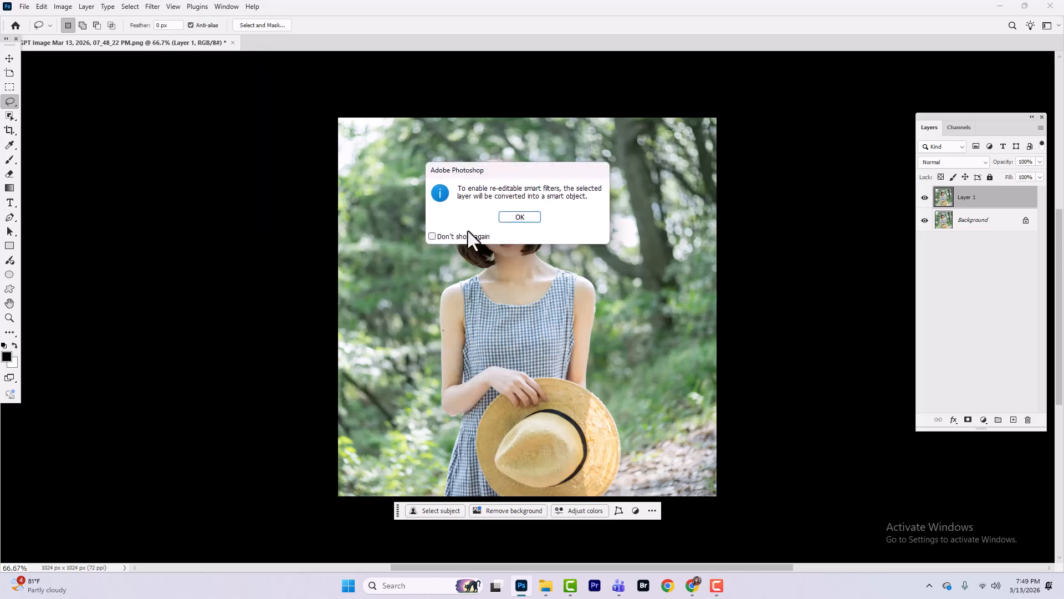
Step: Convert Layer 1 to a smart object for re-editable filters and open it in the Camera Raw Filter
left_click(515, 217)
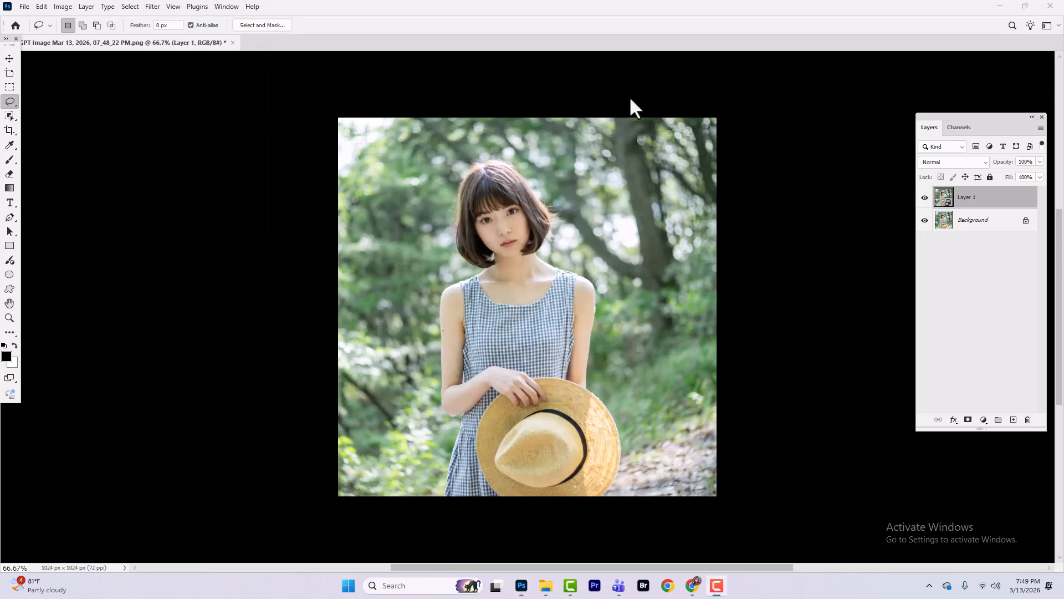
left_click(155, 8)
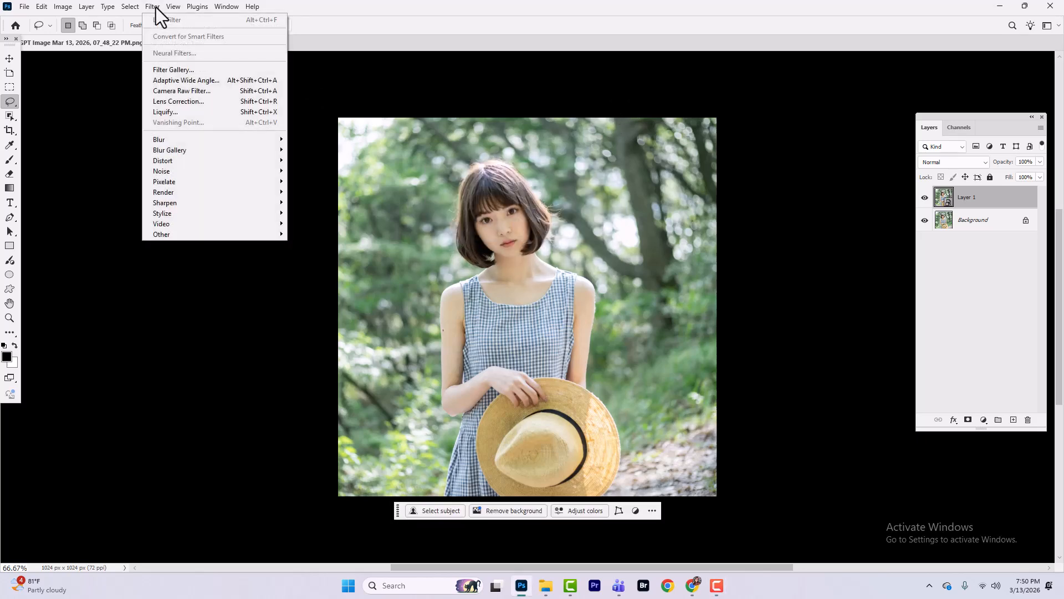
left_click(170, 95)
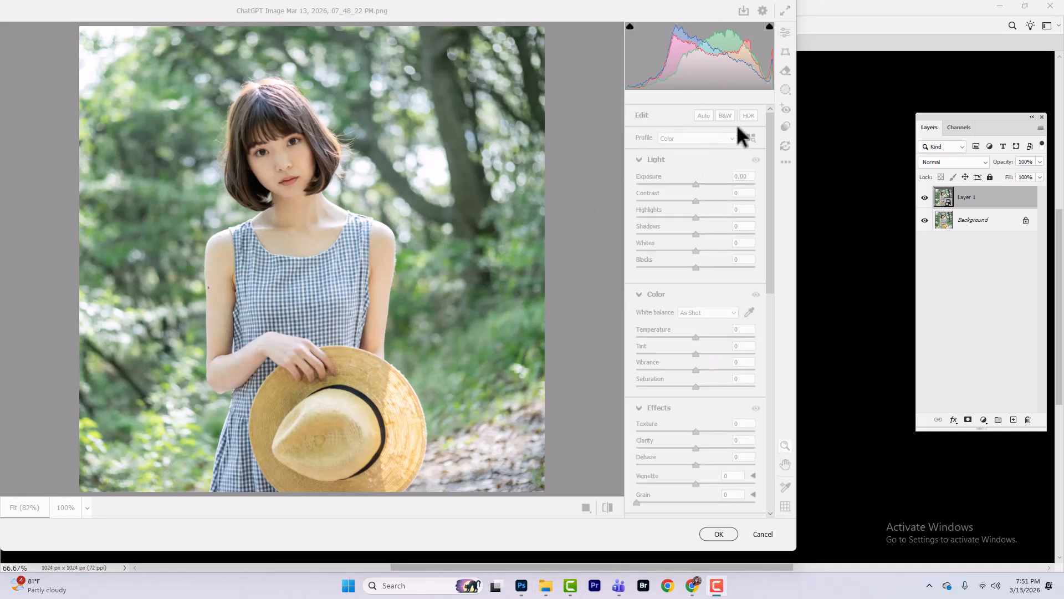
Step: Create a Subject mask for the woman and set its exposure to -0.10, shadows to +10 and blacks to -17
left_click(785, 91)
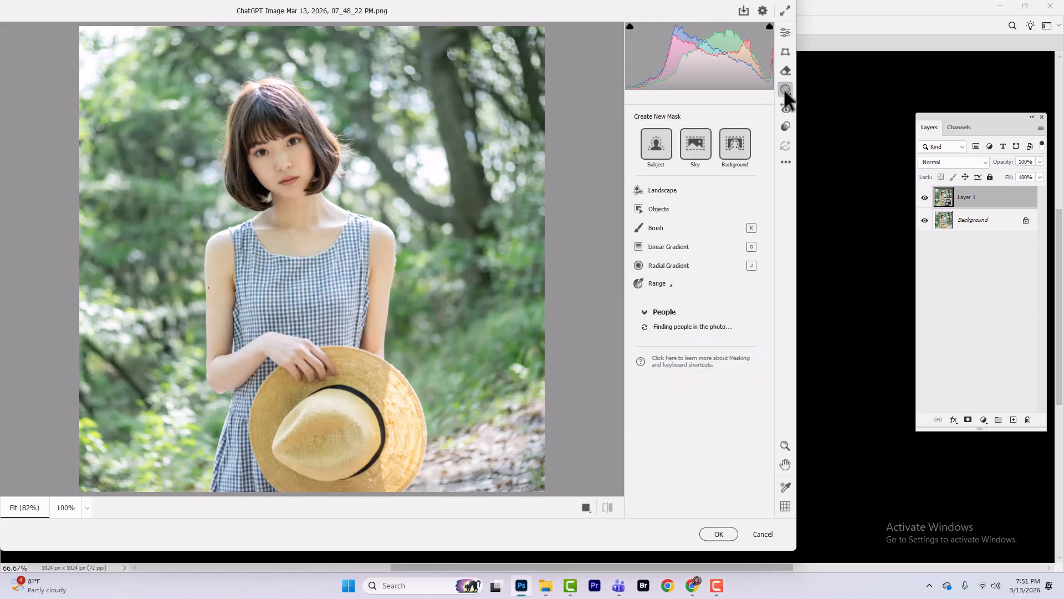
left_click(655, 142)
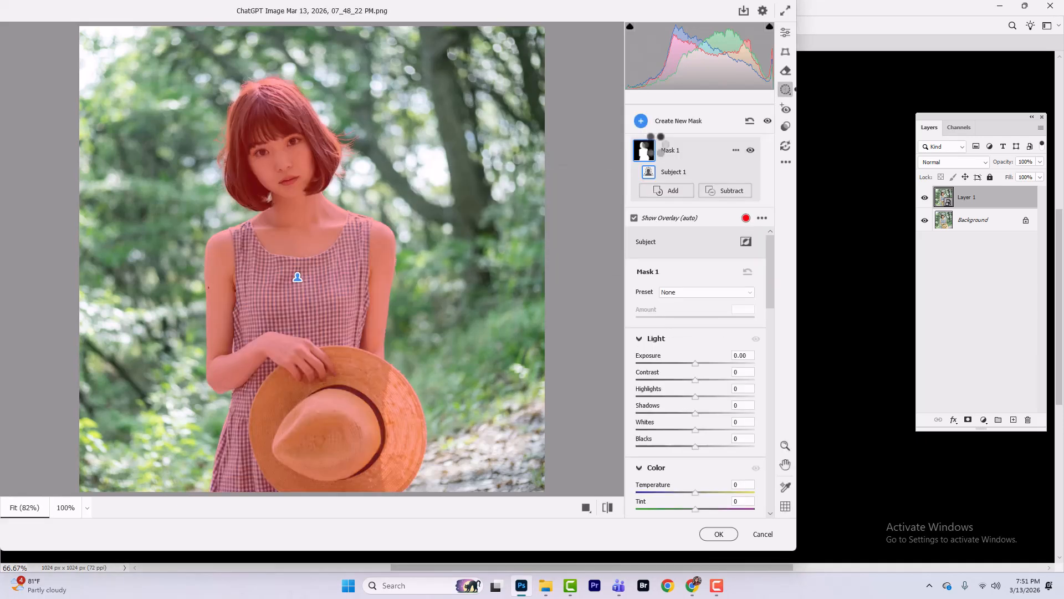
left_click_drag(695, 363, 671, 373)
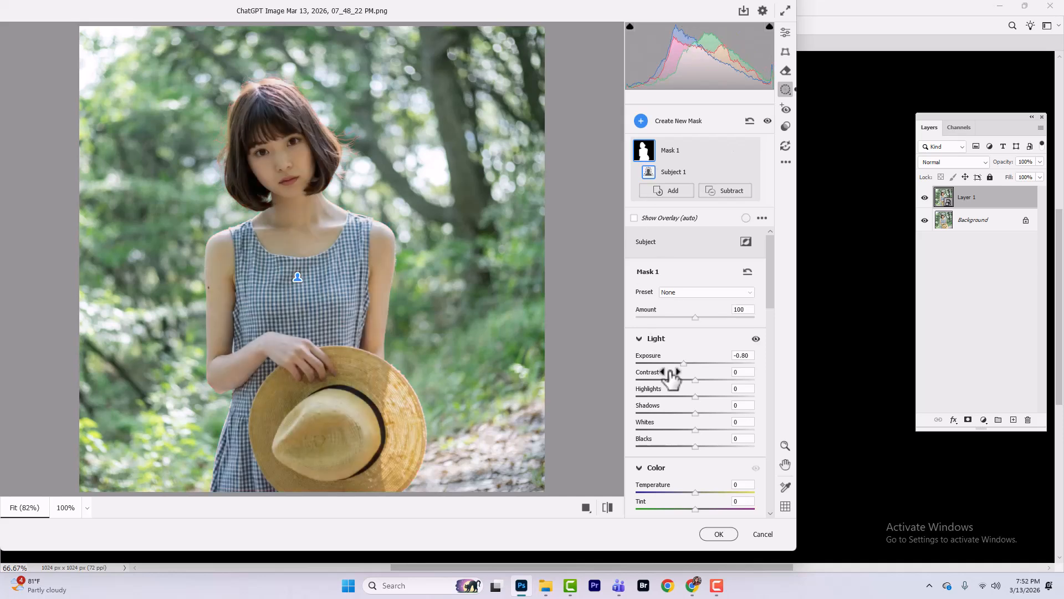
scroll(671, 373, "down", 2)
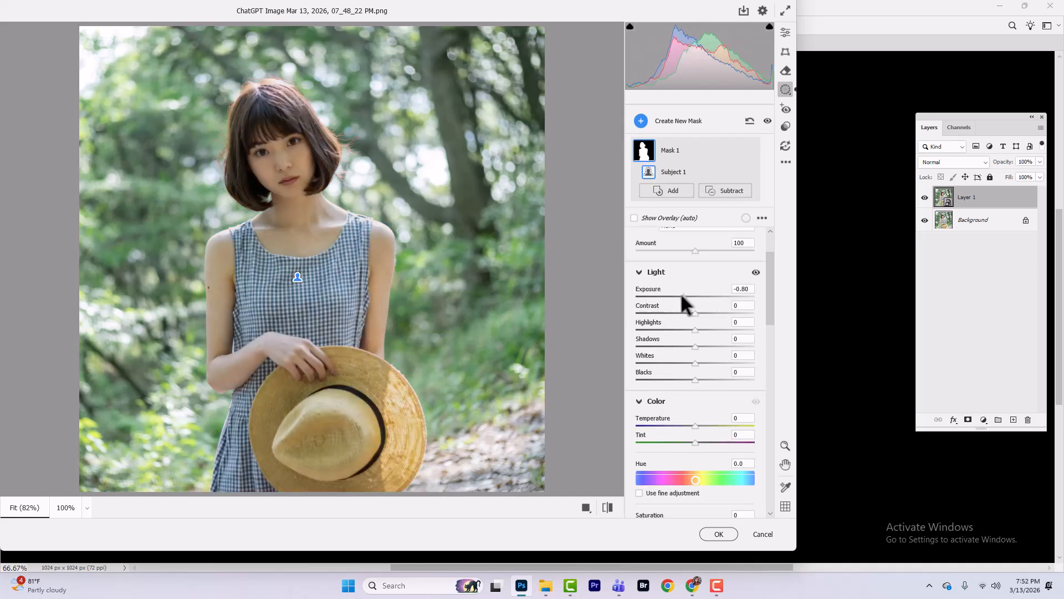
left_click_drag(681, 294, 686, 297)
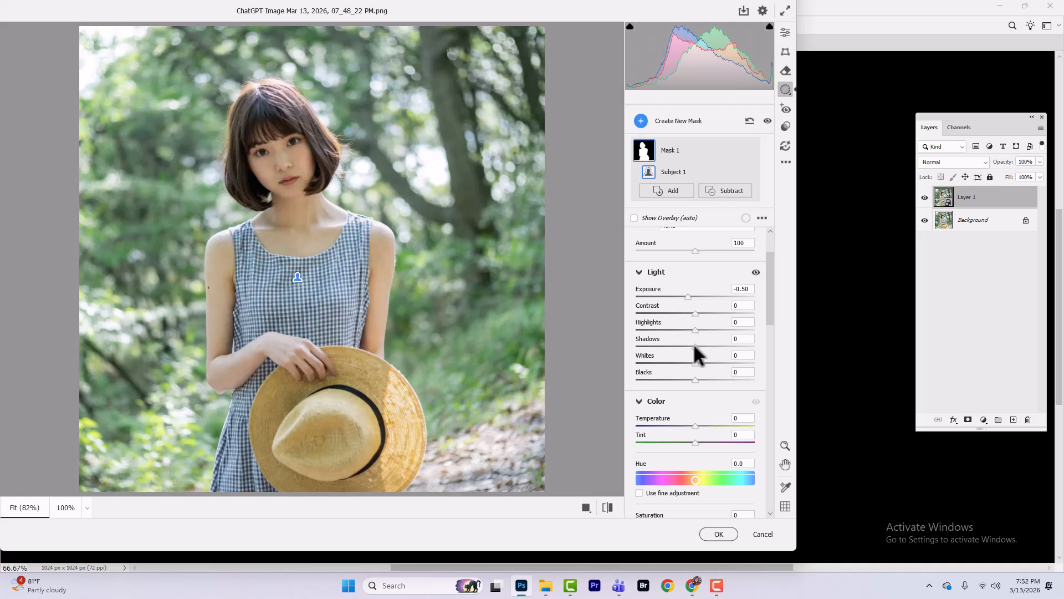
left_click_drag(696, 344, 703, 344)
left_click_drag(686, 296, 693, 295)
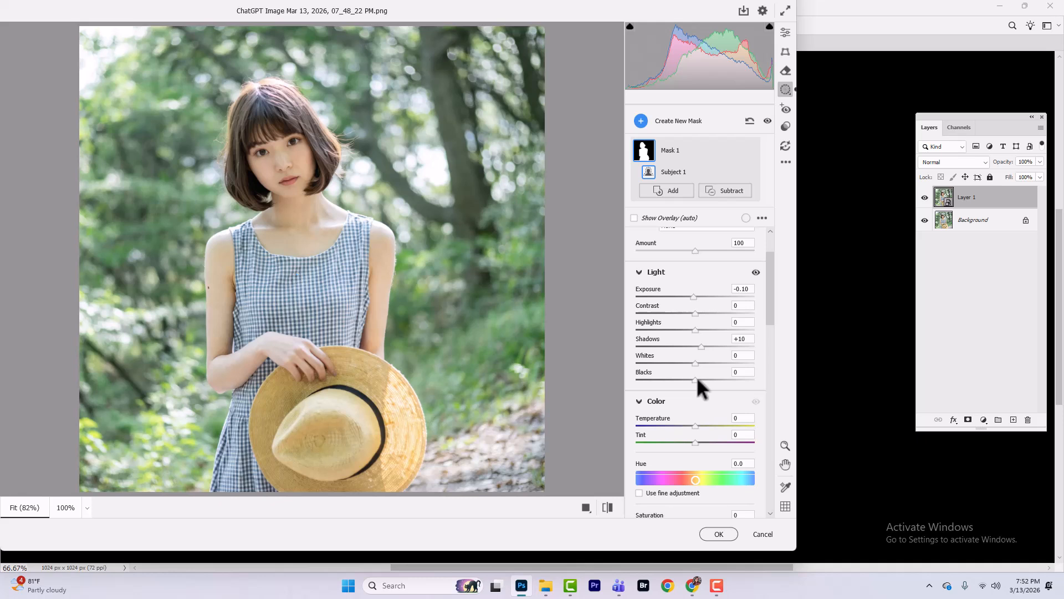
left_click_drag(696, 378, 686, 379)
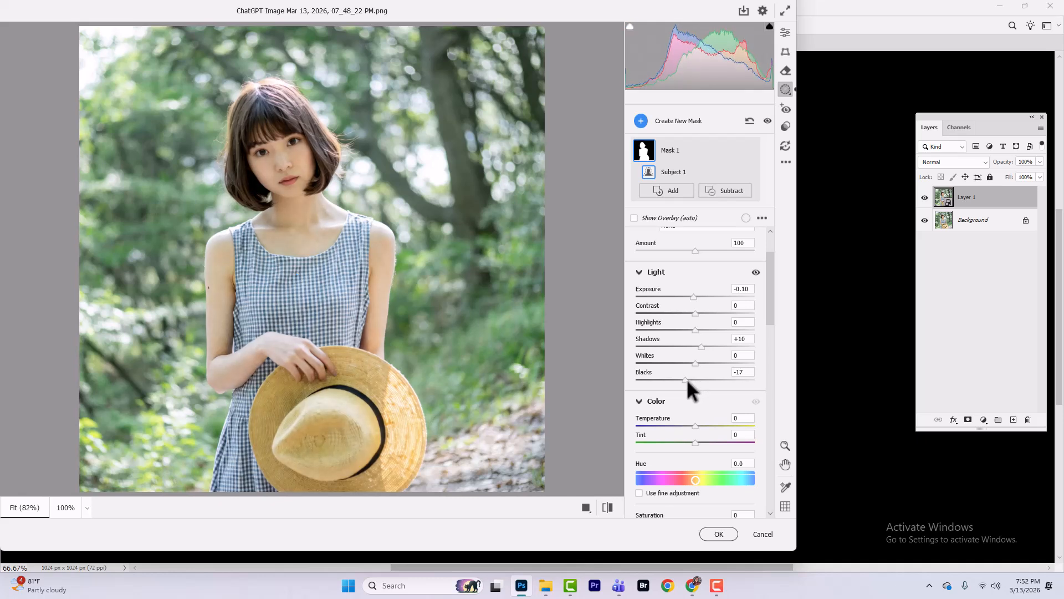
Step: Set the subject mask's color temperature to +8 and its tint to -19
left_click(641, 401)
scroll(760, 305, "down", 4)
scroll(758, 278, "up", 5)
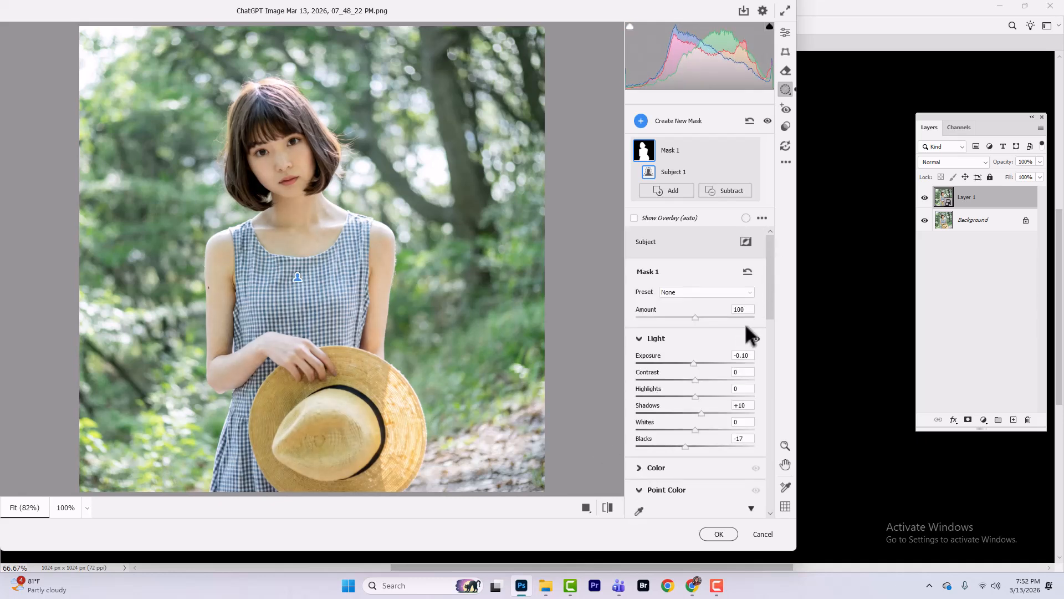
scroll(759, 348, "down", 6)
scroll(759, 367, "up", 2)
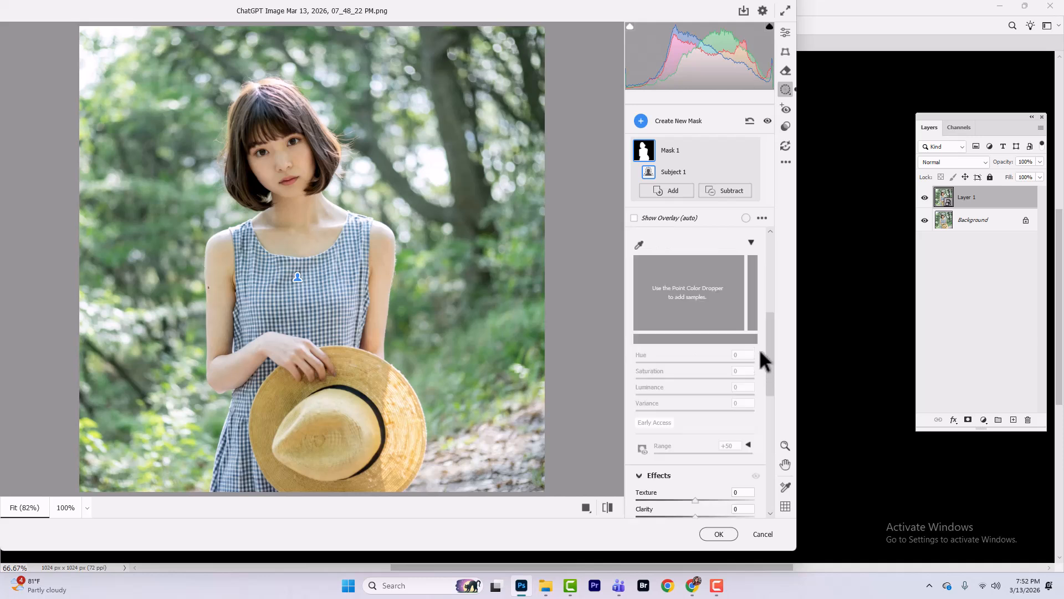
scroll(759, 348, "up", 3)
scroll(711, 411, "down", 1)
left_click(657, 401)
scroll(653, 396, "down", 2)
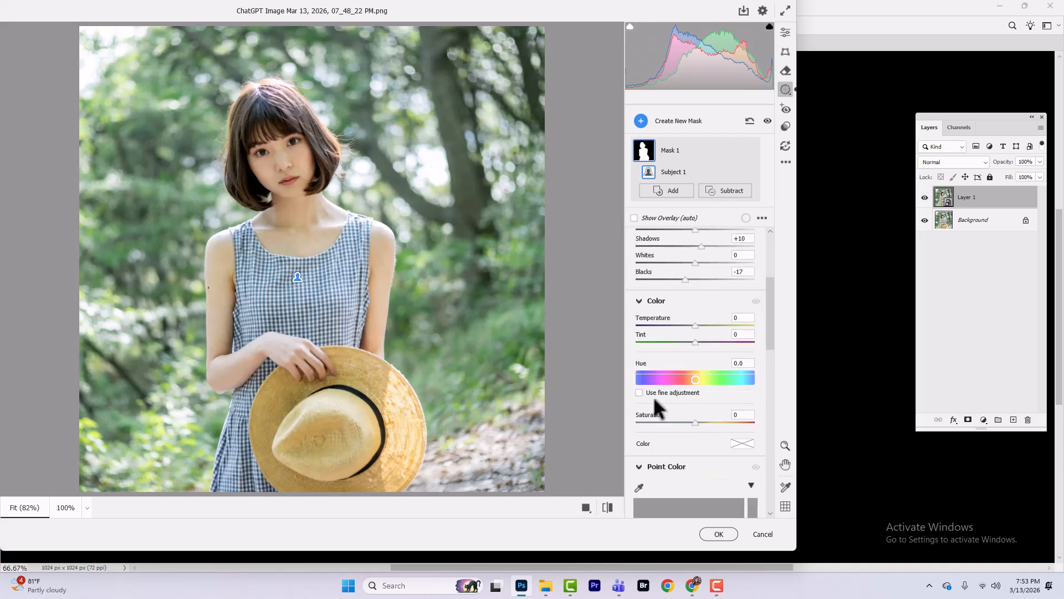
scroll(653, 396, "down", 2)
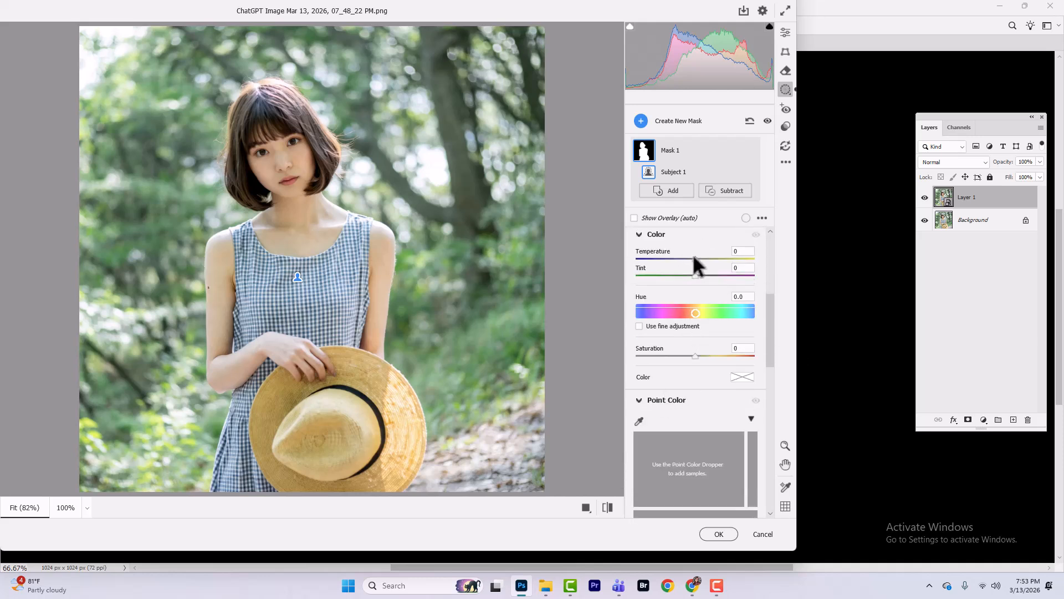
left_click_drag(694, 257, 688, 287)
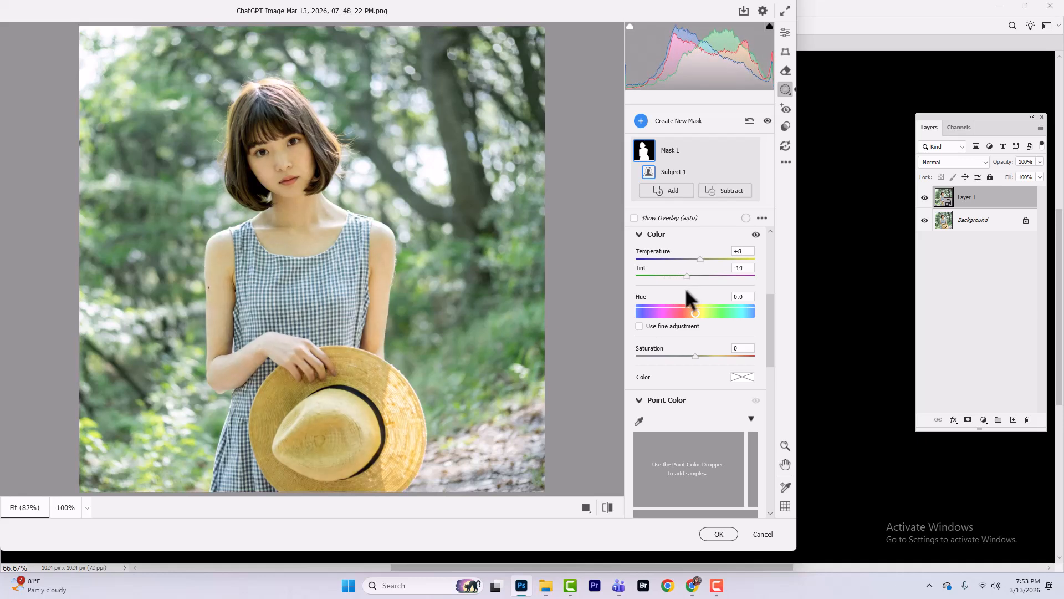
left_click_drag(686, 290, 682, 288)
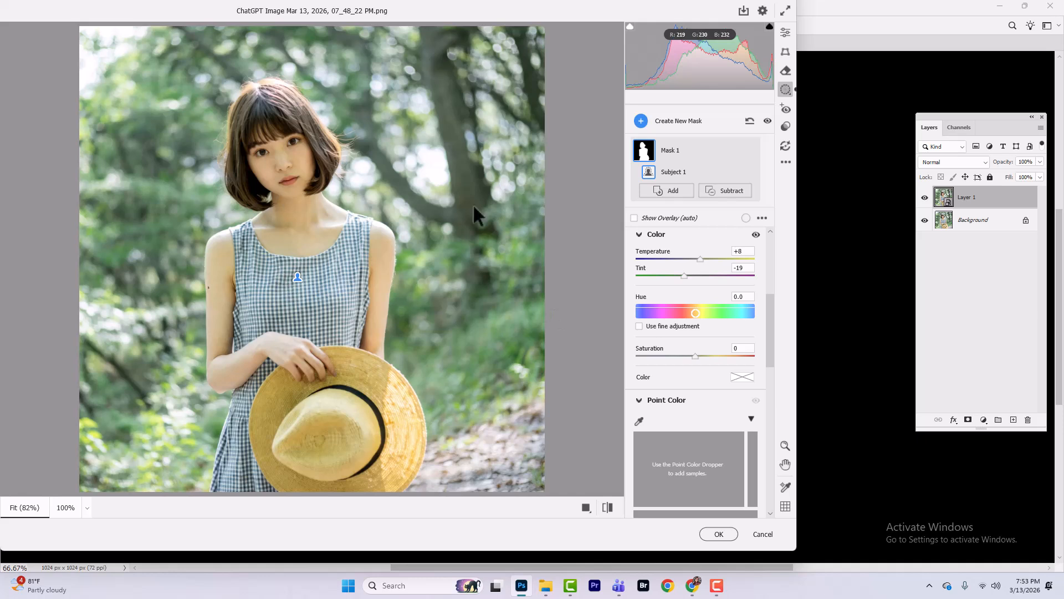
Step: Set the subject mask's texture to +3, clarity to +6 and dehaze to +9
left_click_drag(769, 320, 773, 422)
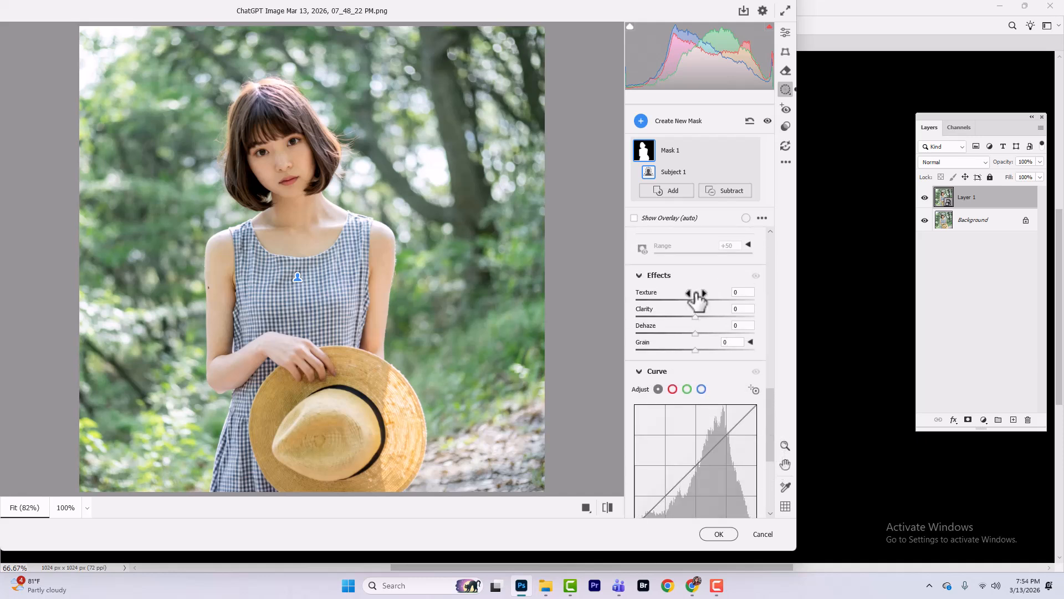
left_click_drag(695, 299, 699, 315)
scroll(720, 294, "down", 5)
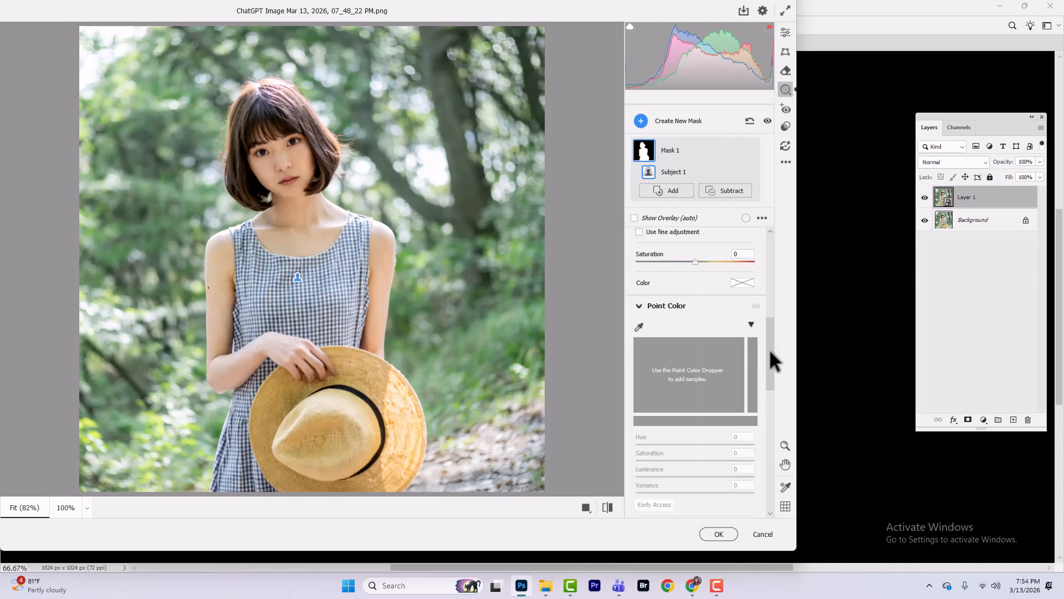
left_click_drag(770, 351, 764, 405)
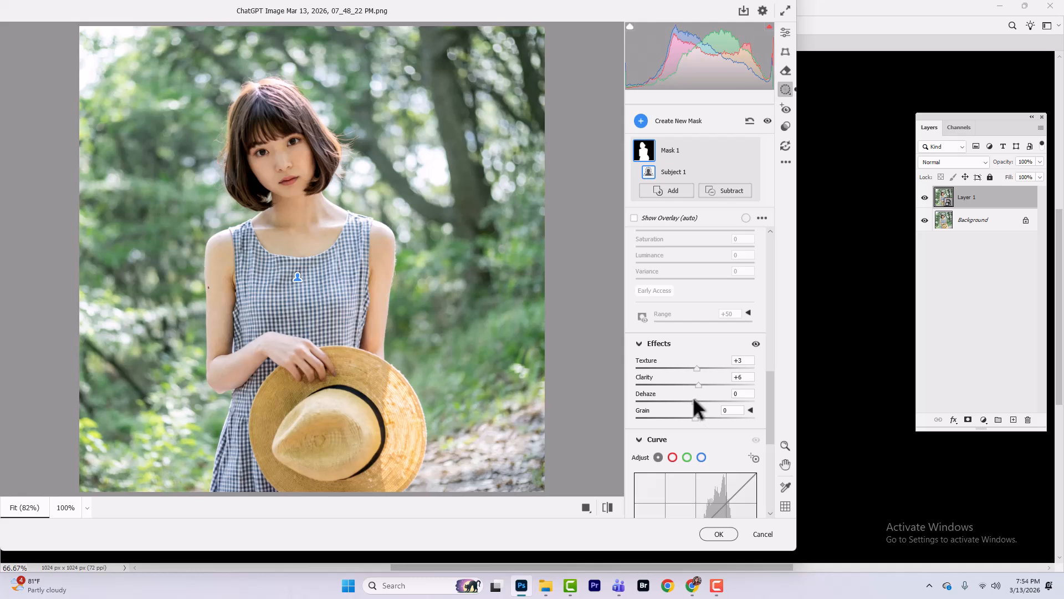
left_click_drag(693, 400, 697, 400)
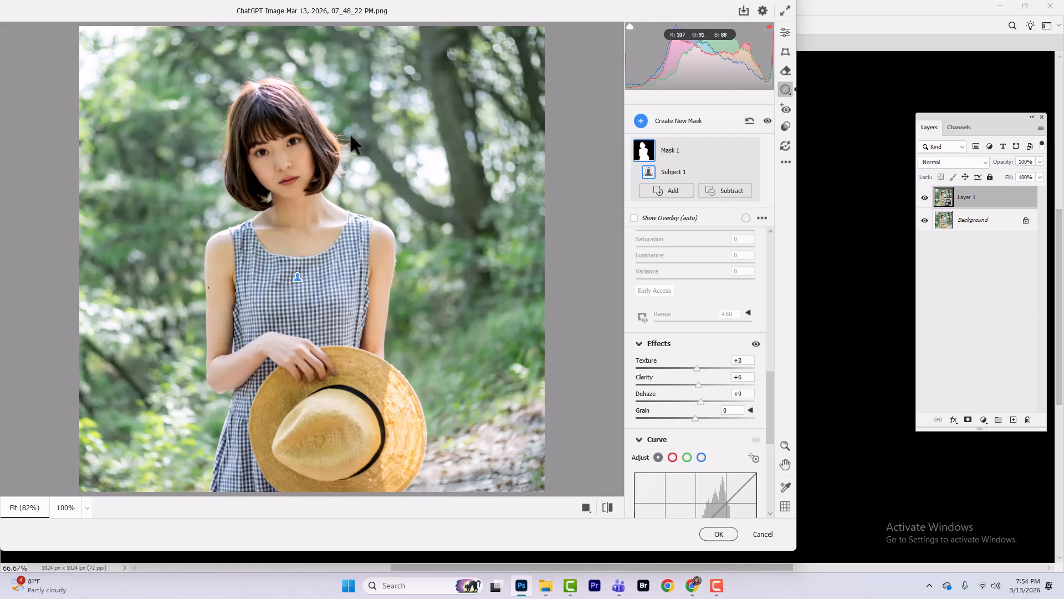
Step: Create a Background mask with exposure -1.10, highlights -4, shadows +21, whites +18 and blacks -4
left_click(659, 123)
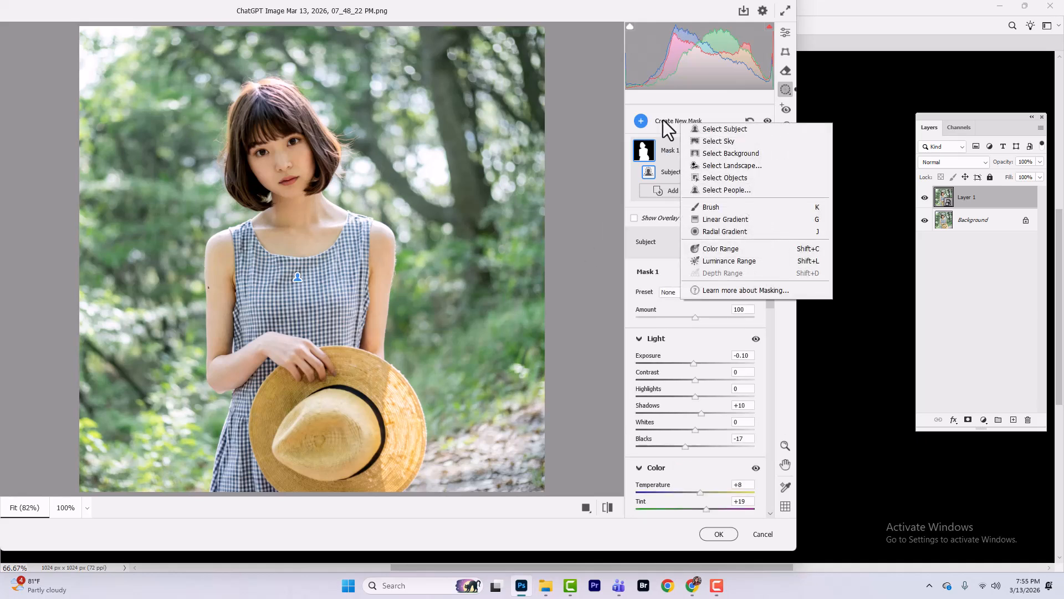
left_click(654, 122)
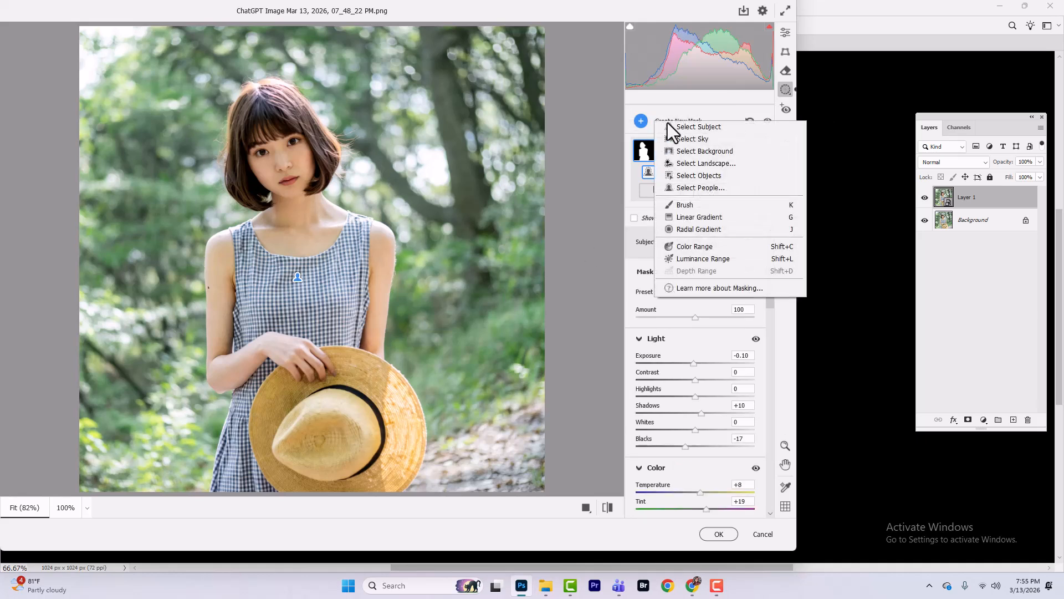
left_click(705, 152)
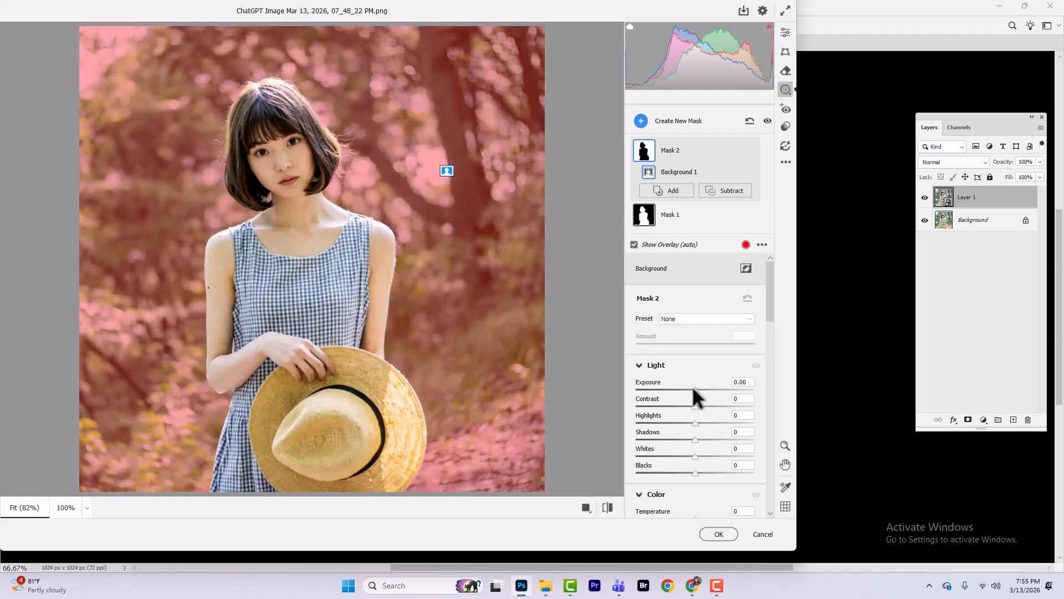
mouse_move(692, 386)
left_mouse_down()
mouse_move(664, 390)
mouse_move(679, 392)
left_mouse_up()
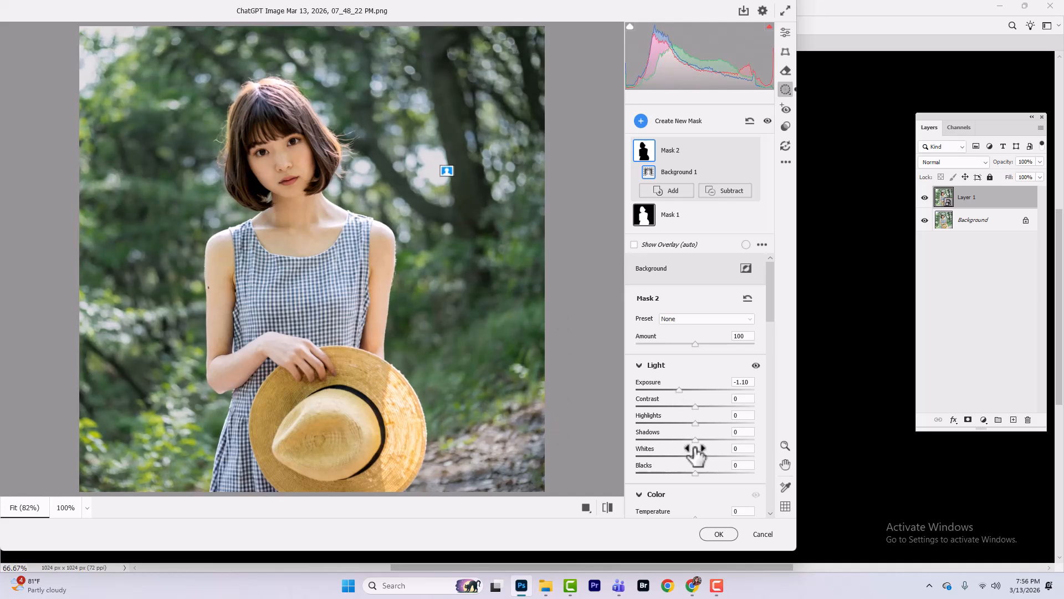
left_click_drag(693, 453, 698, 455)
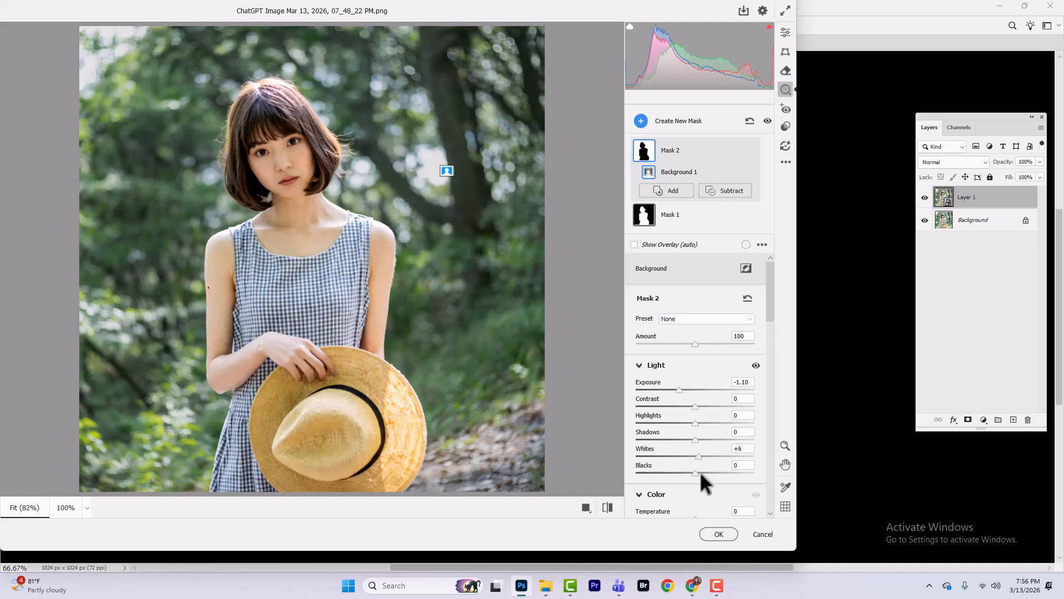
mouse_move(694, 472)
left_mouse_down()
mouse_move(635, 466)
mouse_move(682, 478)
mouse_move(679, 487)
mouse_move(694, 472)
left_mouse_up()
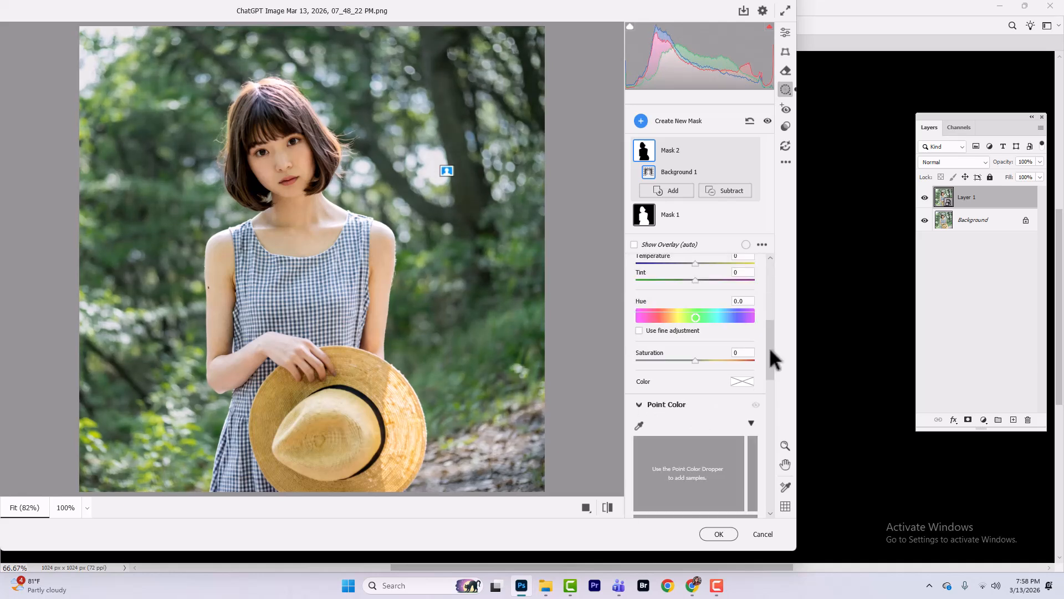
Step: Set the background mask's temperature to +26, tint to +14 and clarity to -22
left_click_drag(769, 347, 773, 321)
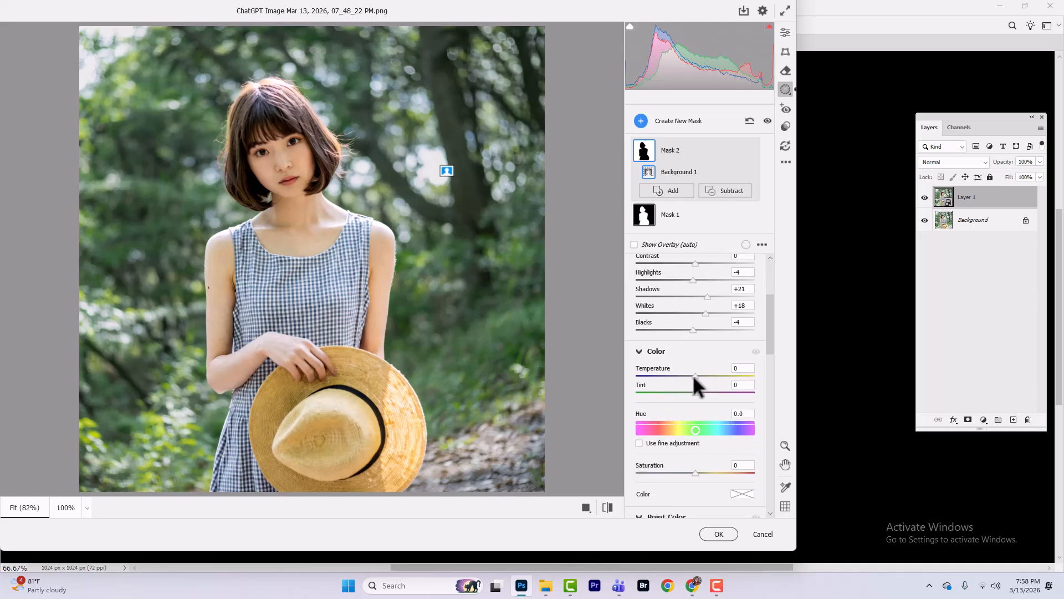
mouse_move(694, 376)
left_mouse_down()
mouse_move(710, 378)
mouse_move(702, 392)
left_mouse_up()
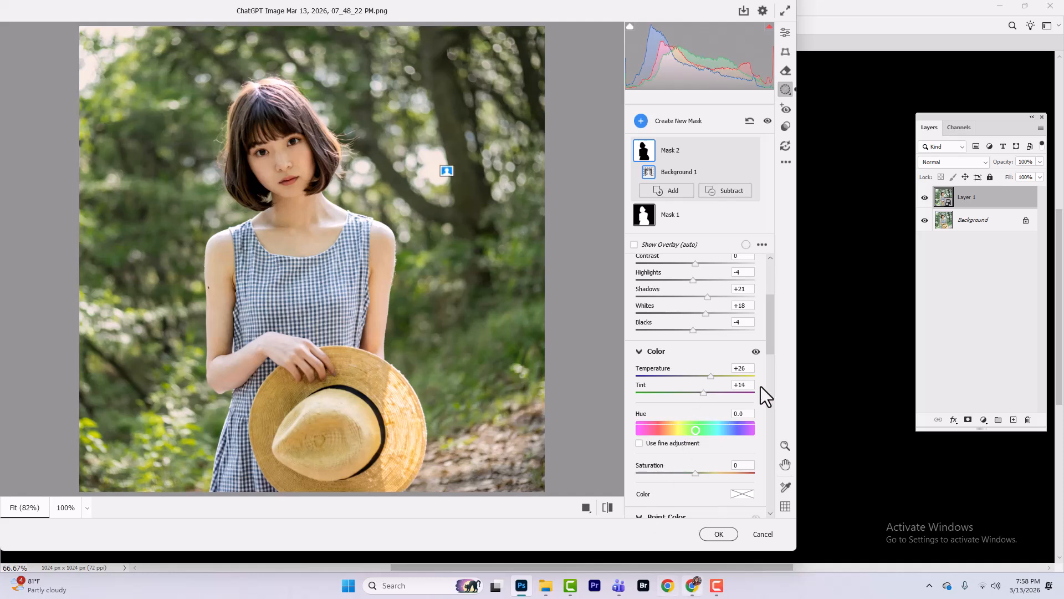
scroll(760, 386, "down", 5)
scroll(767, 388, "down", 4)
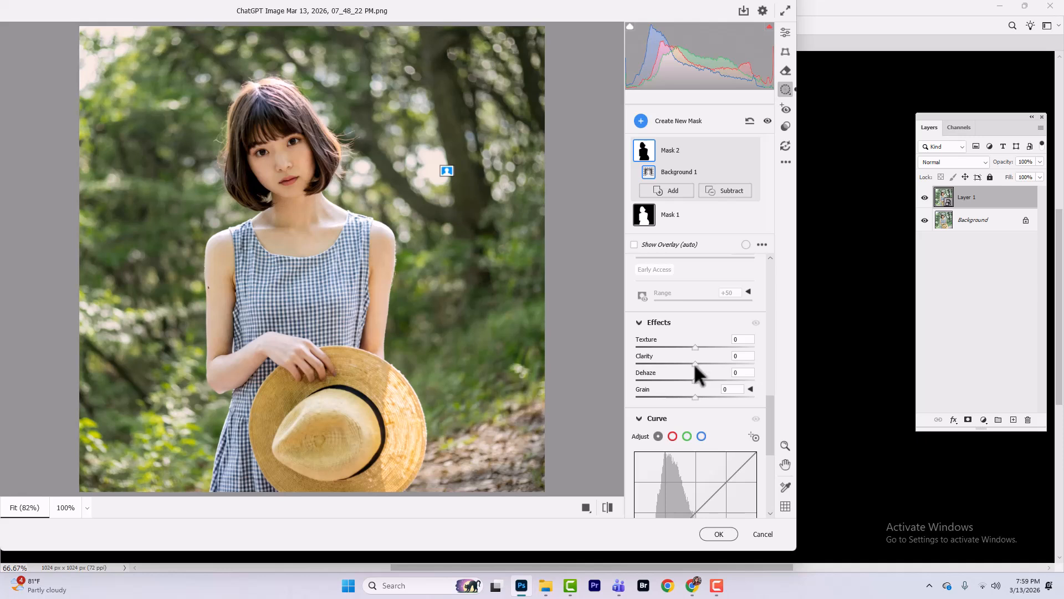
left_click_drag(694, 364, 681, 368)
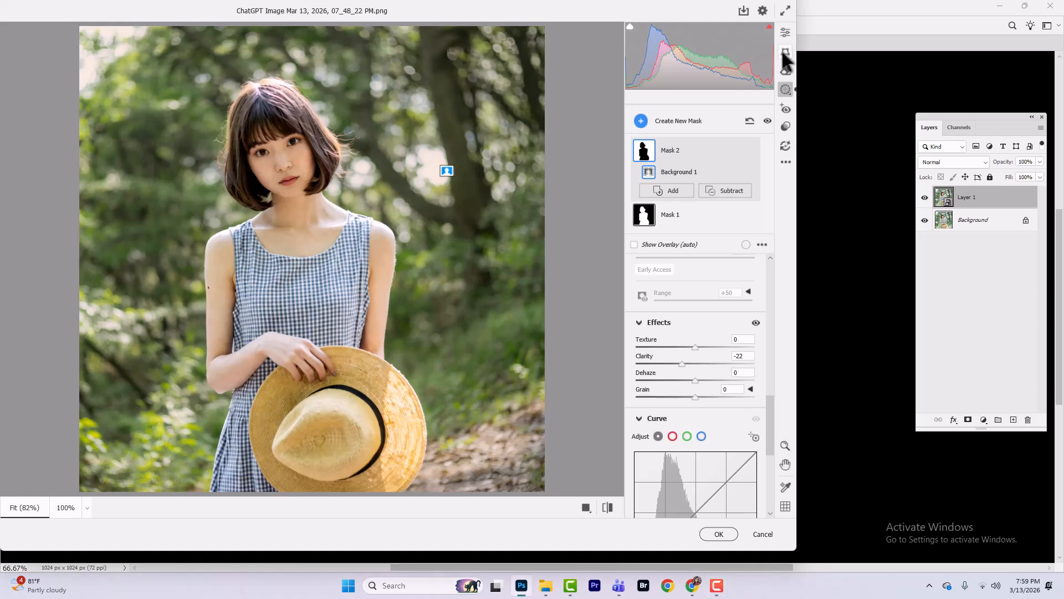
Step: Return to the global edit settings and set the vignette amount to -100 with its detailed options expanded
left_click(786, 33)
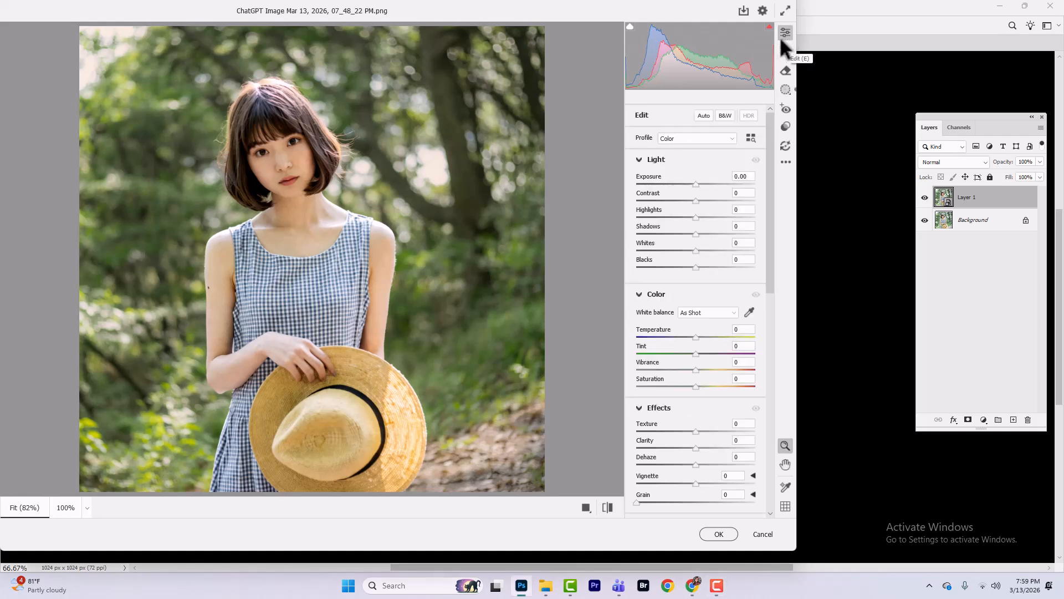
scroll(689, 310, "down", 3)
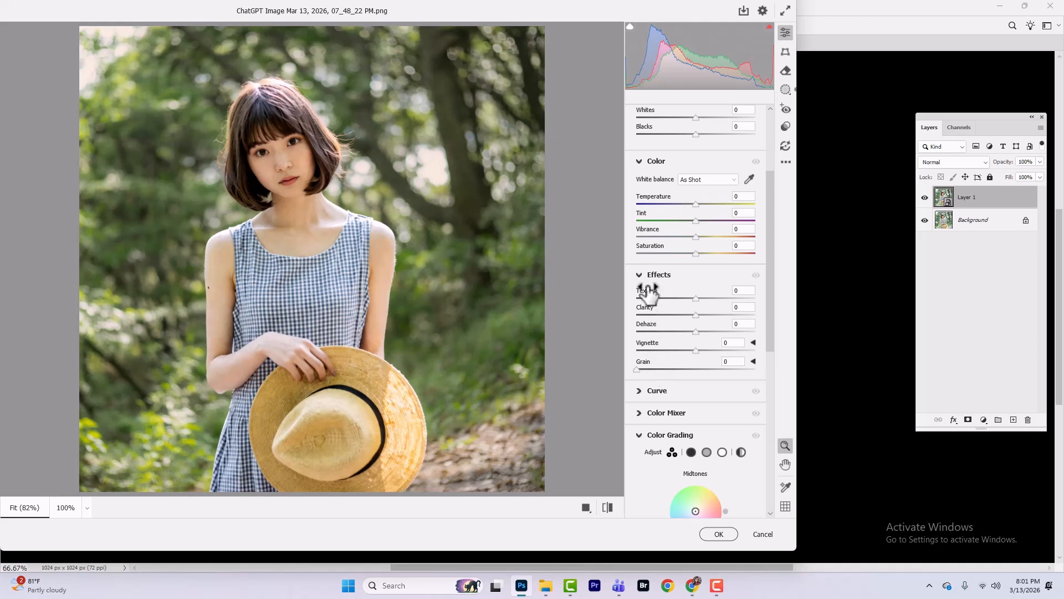
left_click(753, 341)
scroll(707, 383, "down", 2)
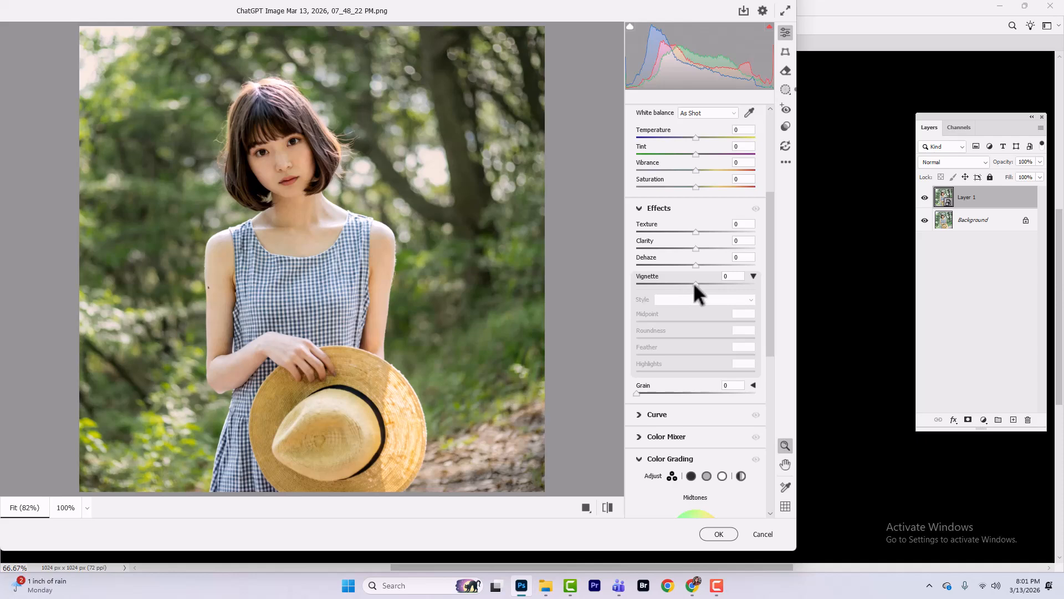
left_click_drag(693, 284, 601, 283)
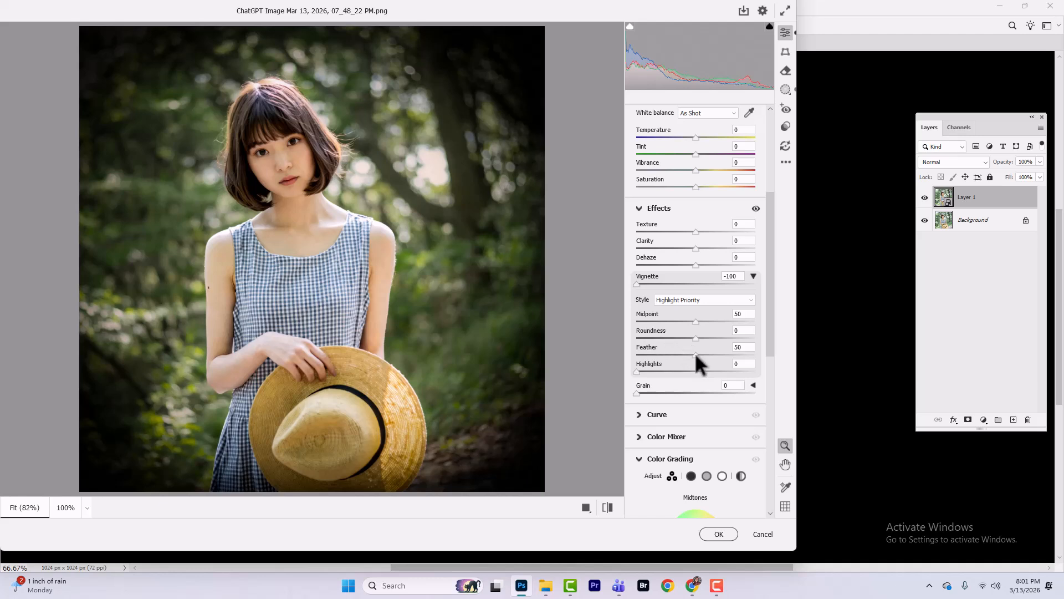
Step: Shape the vignette with midpoint 39, roundness +100 and feather 72, using feather 0 temporarily to see its edge
left_click_drag(694, 351, 624, 347)
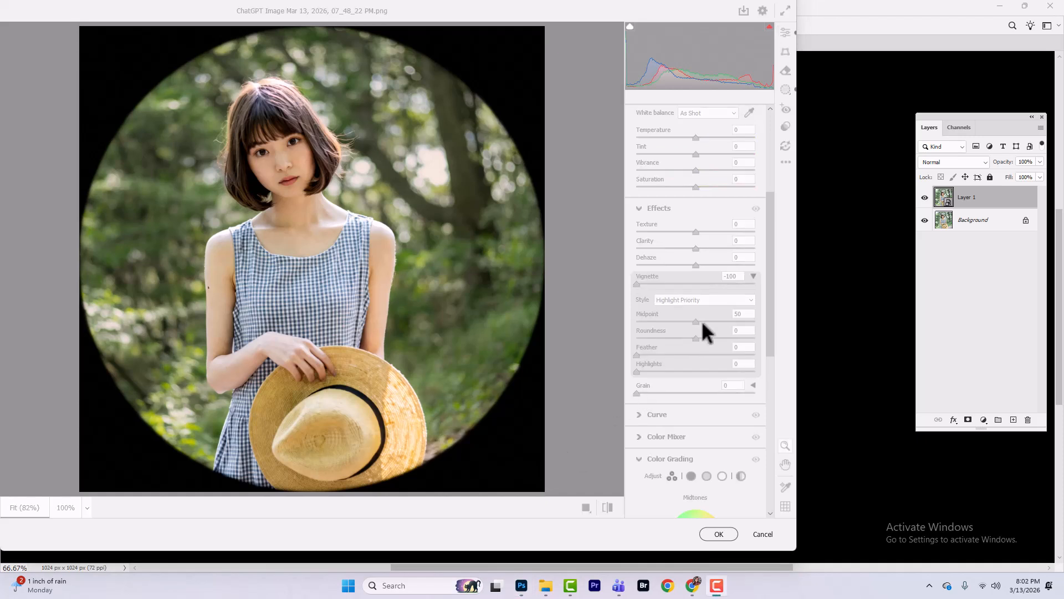
left_click(739, 315)
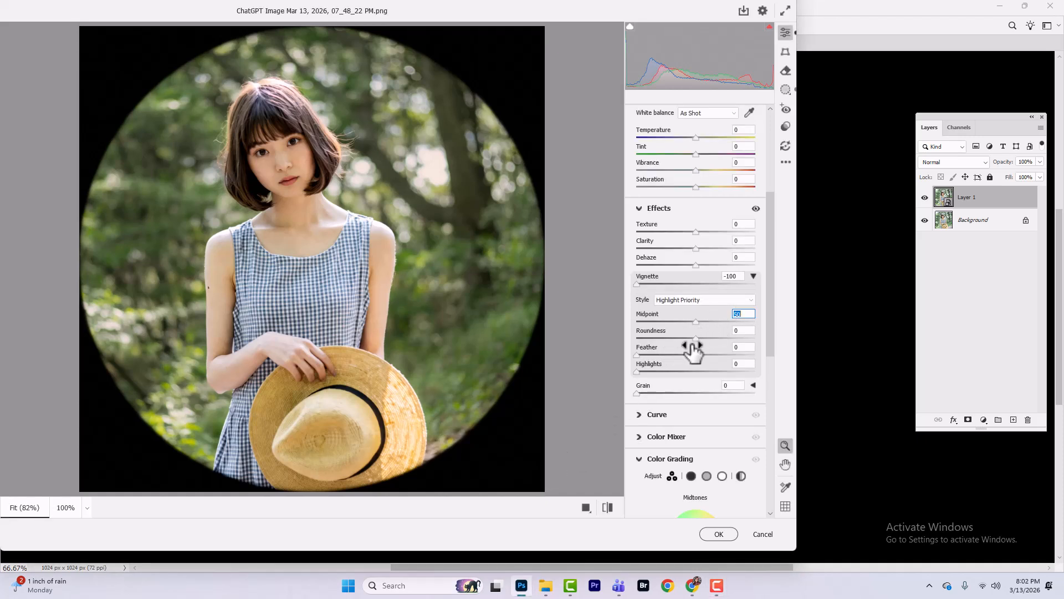
left_click_drag(695, 338, 760, 337)
left_click_drag(695, 320, 654, 314)
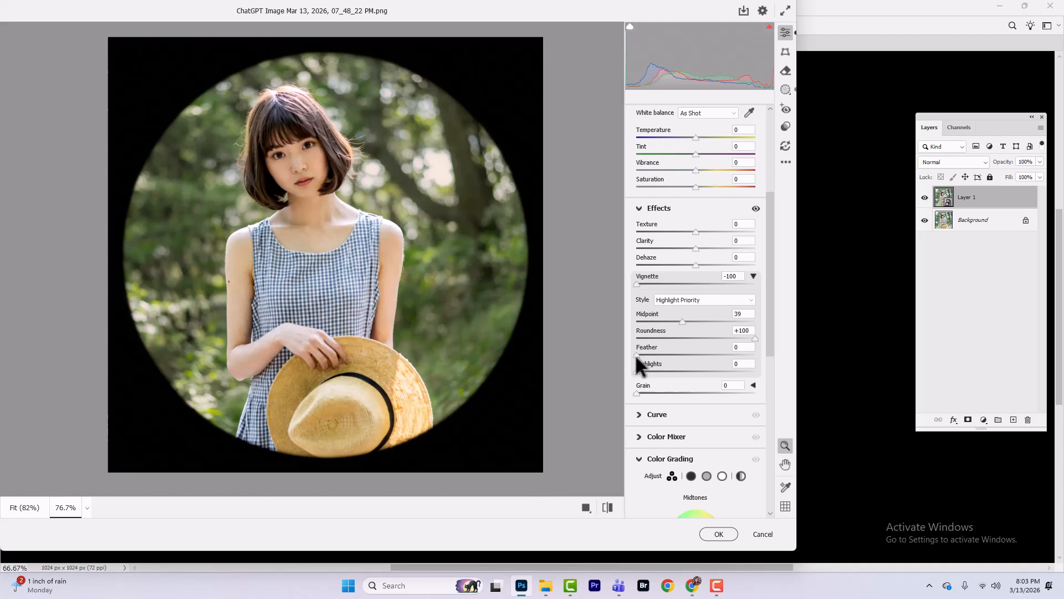
left_click_drag(636, 354, 722, 355)
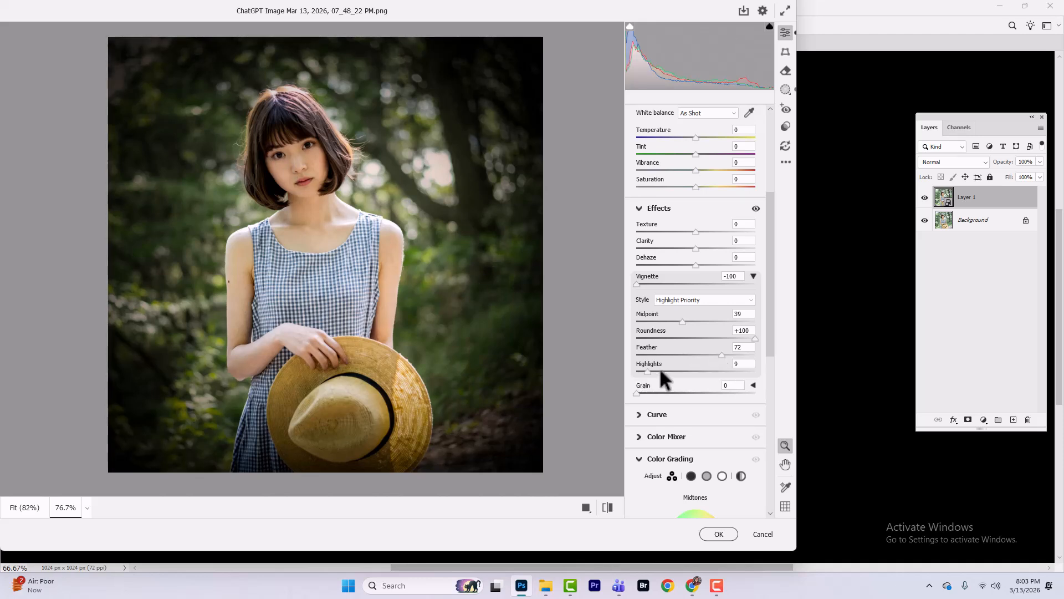
Step: Set the vignette's highlights to 100 and its amount to -27, and apply the Camera Raw Filter
left_click_drag(660, 371, 810, 381)
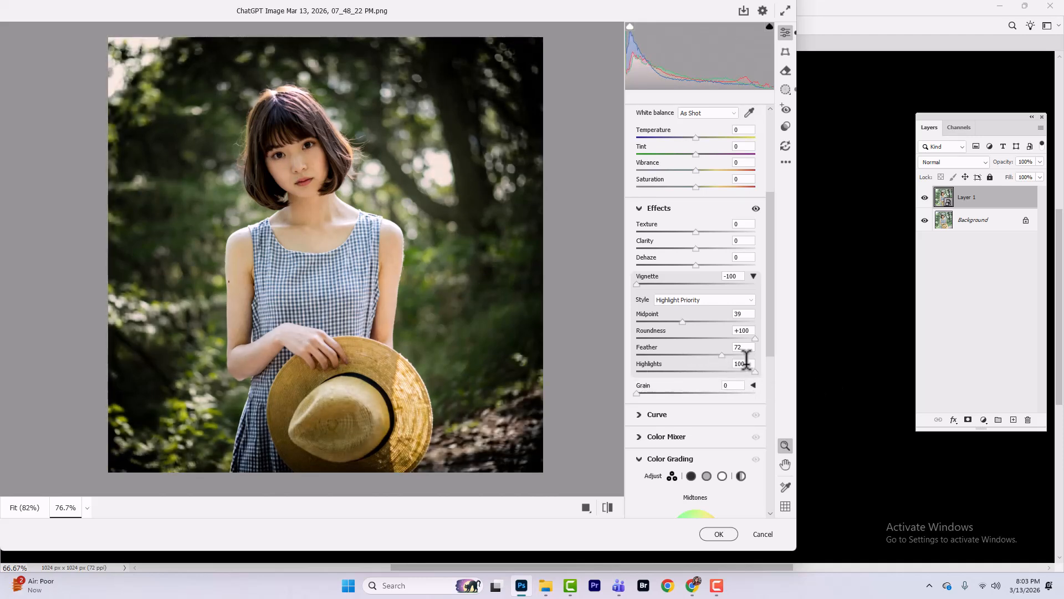
left_click_drag(634, 283, 742, 291)
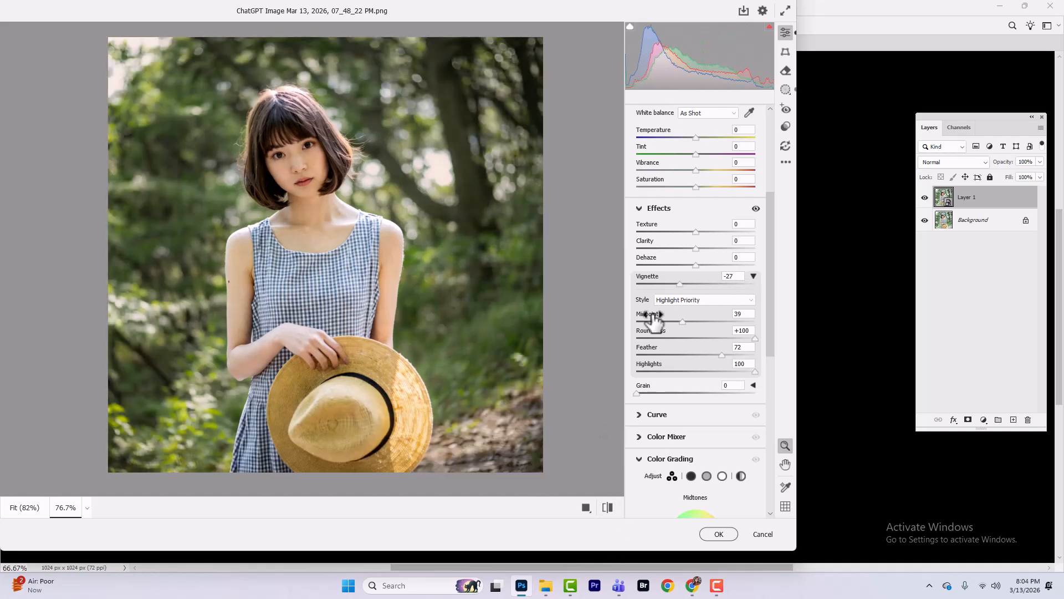
left_click(720, 533)
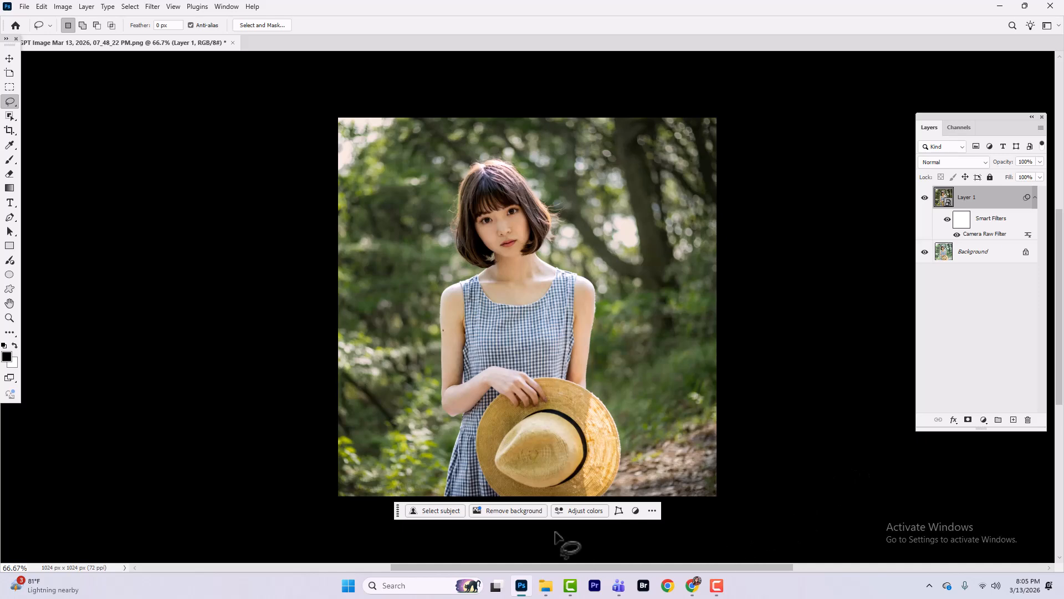
Step: Hide and show Layer 1 to compare the graded portrait with the original, and inspect the result up close
key("F10")
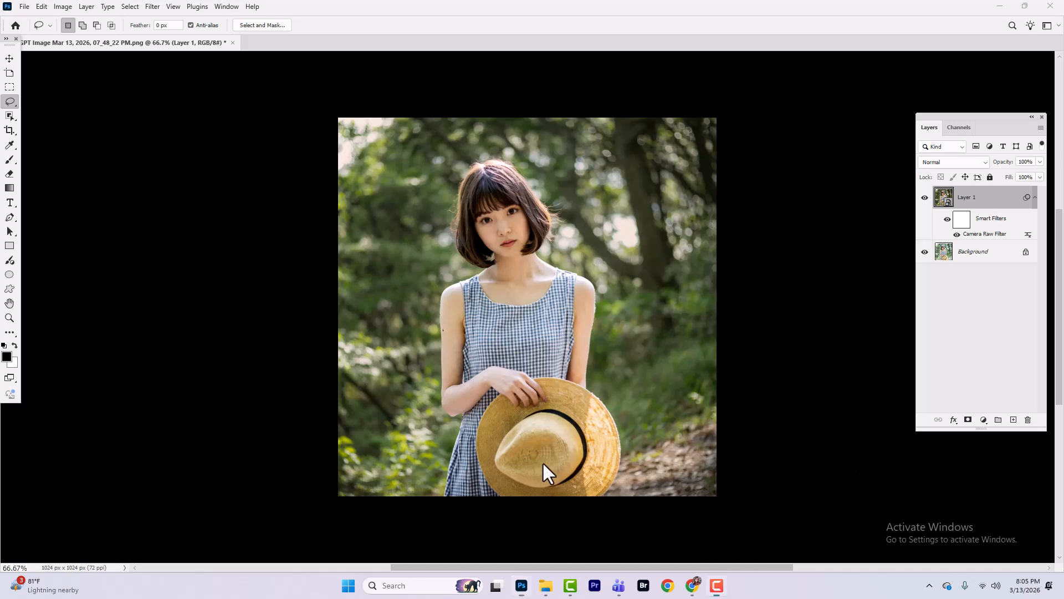
left_click(929, 203)
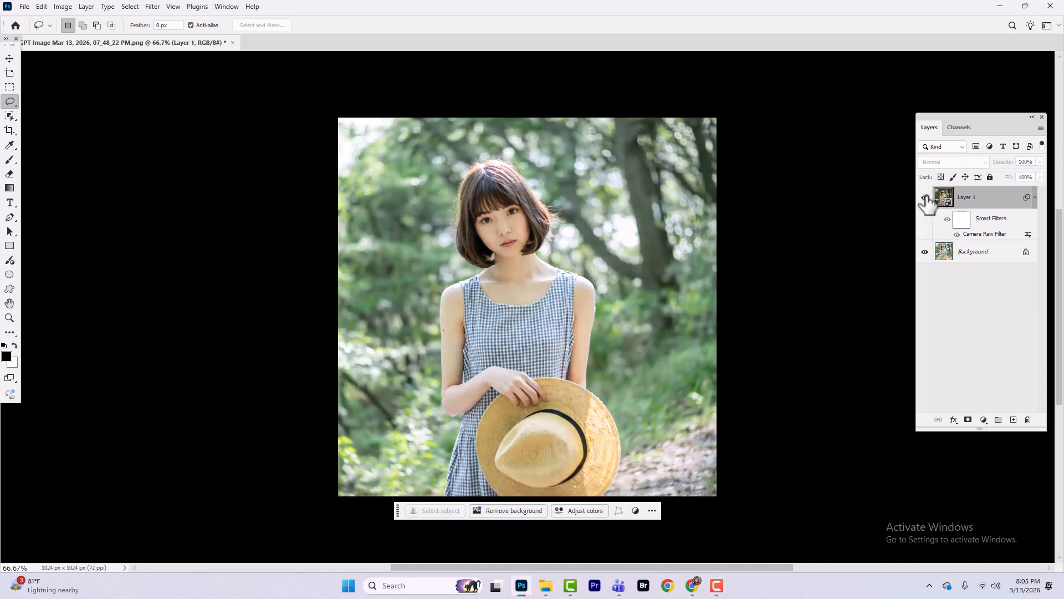
left_click(925, 197)
scroll(516, 346, "up", 2)
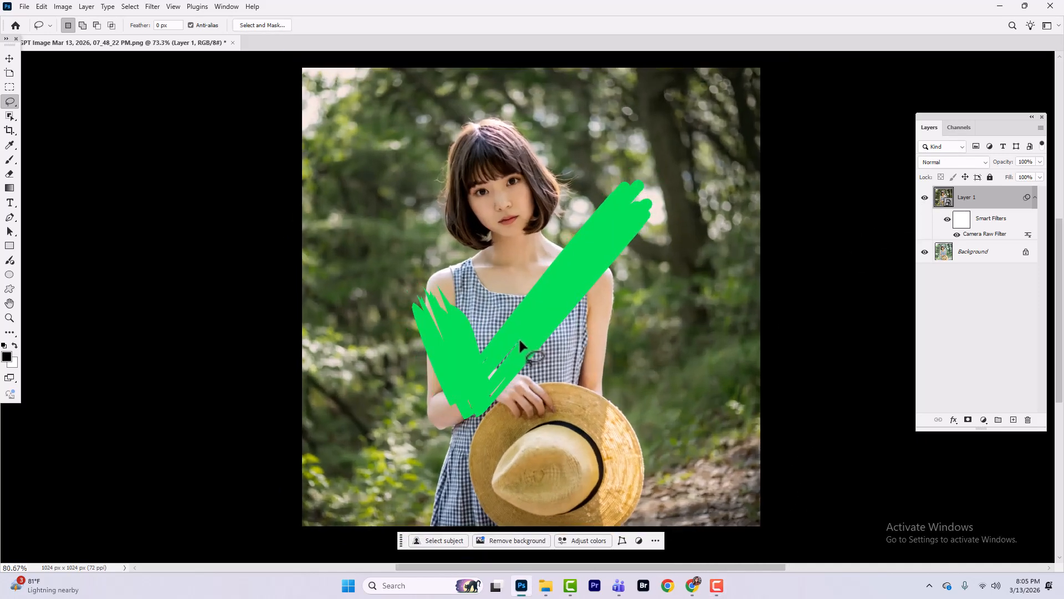